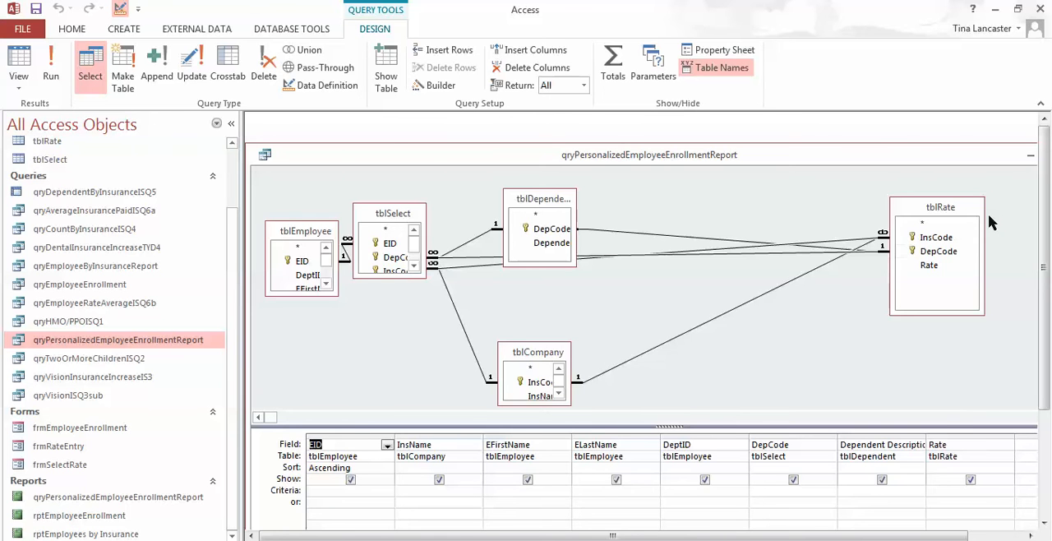
Step: Close the open query and start a Word mail merge from qryPersonalizedEmployeeEnrollmentReport, linked to a new document in a maximized Word window
{"action": "double_click", "coordinate": [987, 155]}
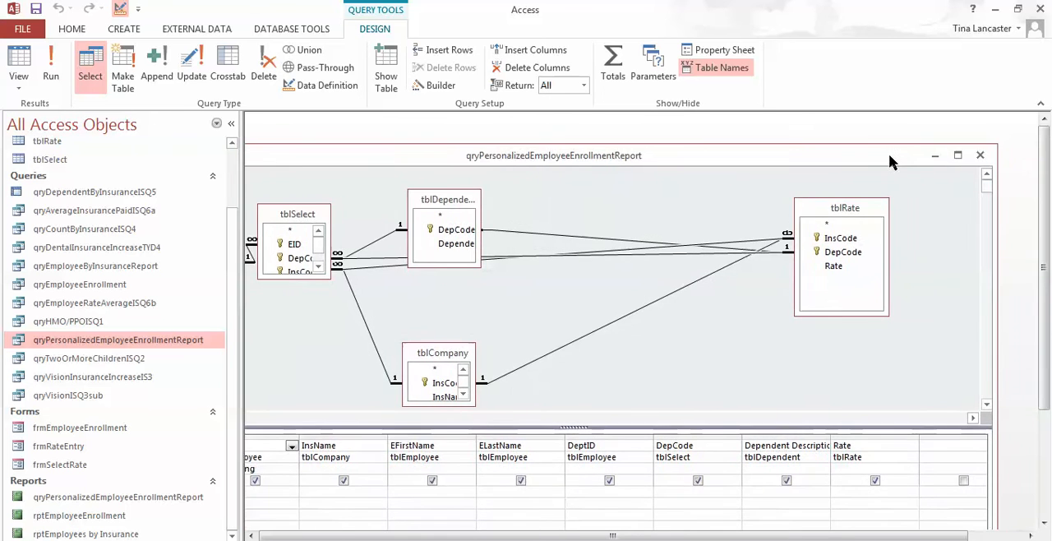
{"action": "left_click", "coordinate": [985, 155]}
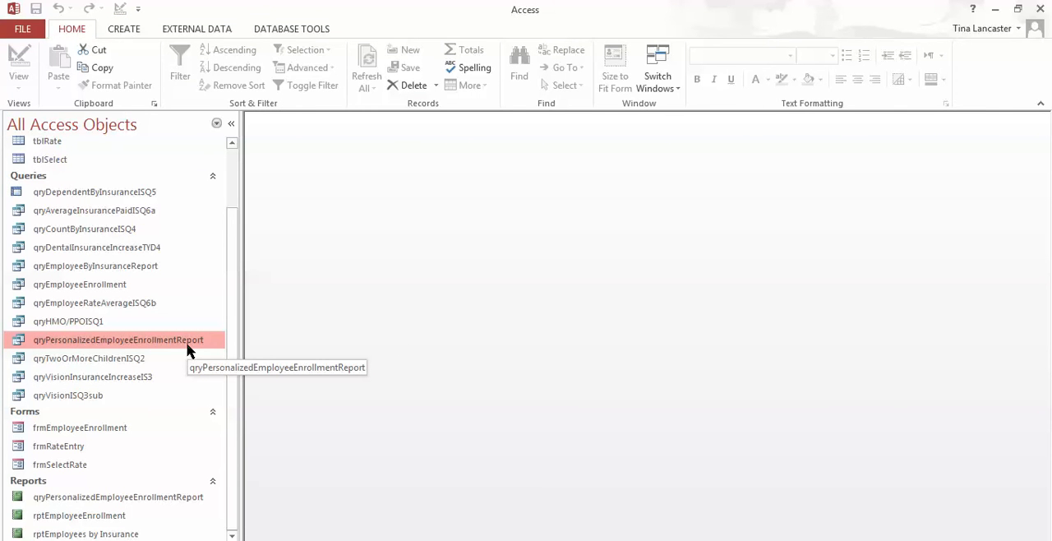
{"action": "left_click", "coordinate": [188, 31]}
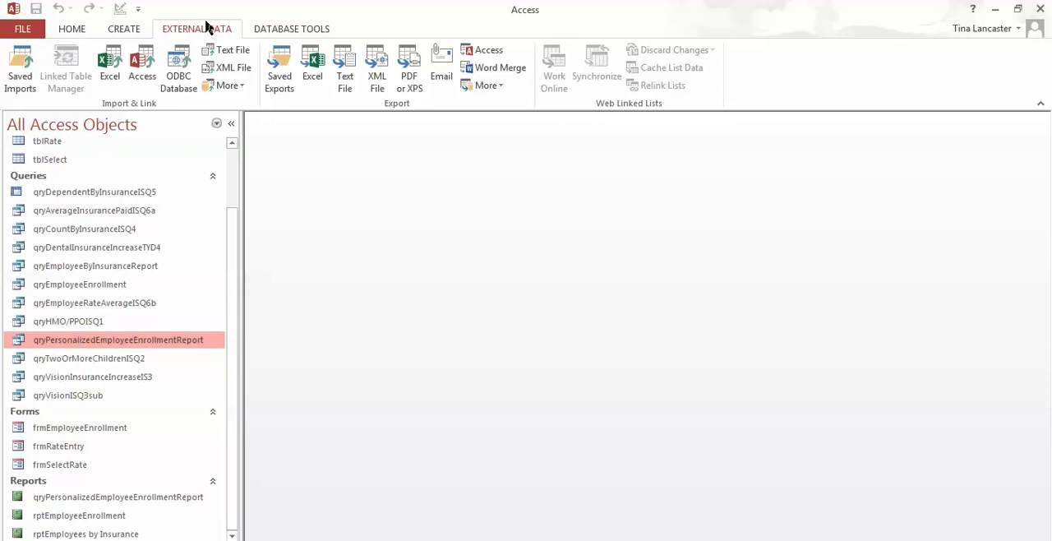
{"action": "left_click", "coordinate": [500, 69]}
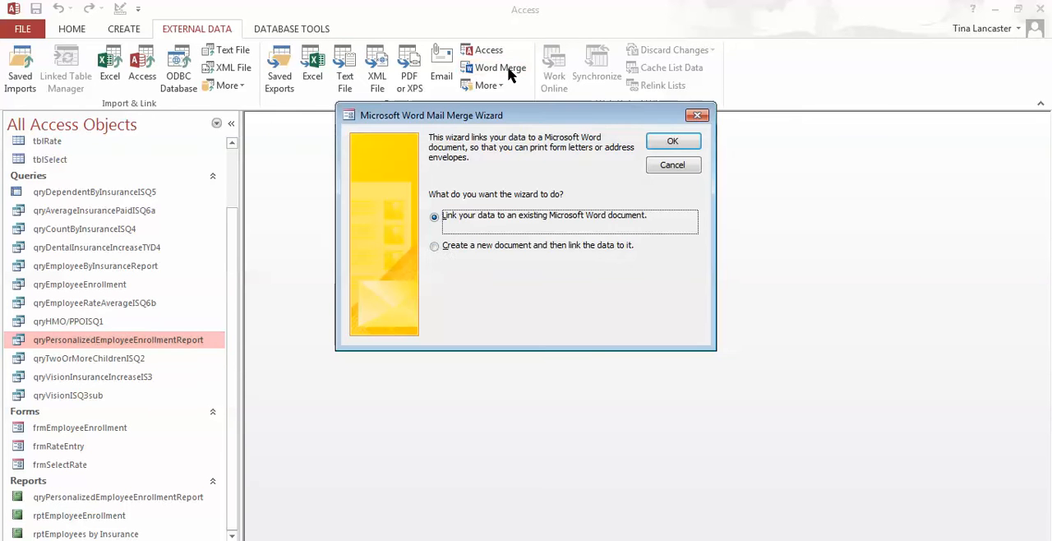
{"action": "left_click", "coordinate": [435, 247]}
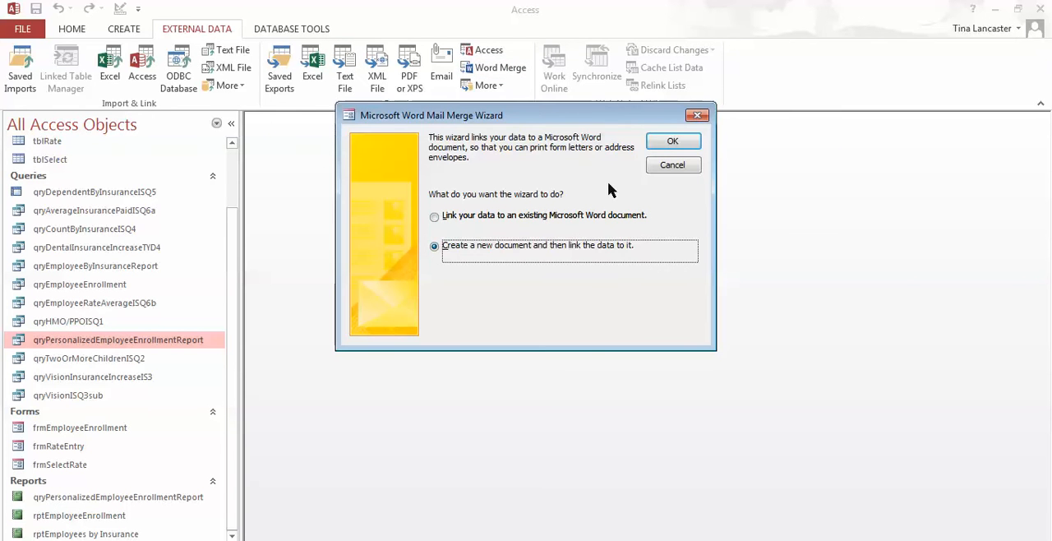
{"action": "left_click", "coordinate": [661, 144]}
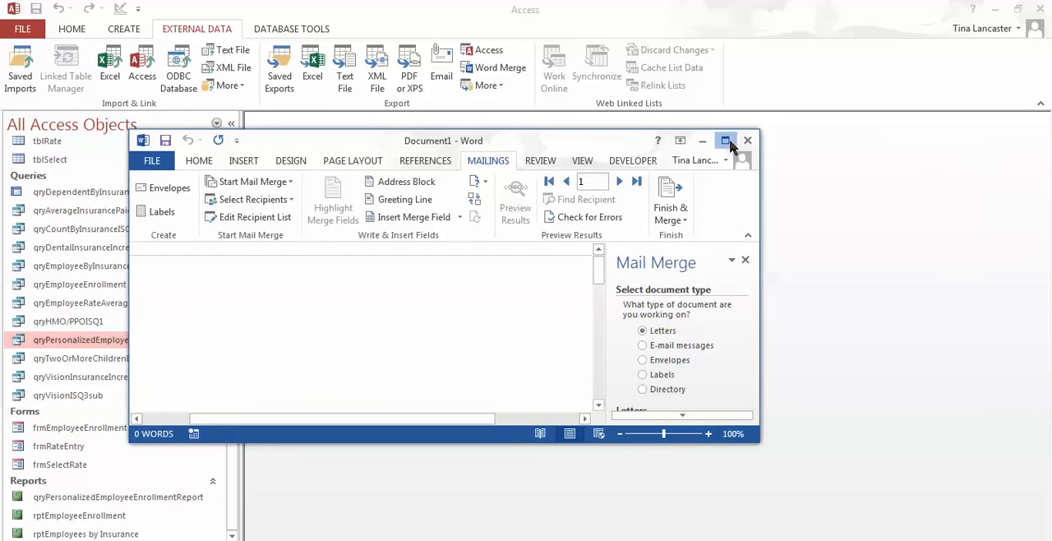
{"action": "left_click", "coordinate": [726, 140]}
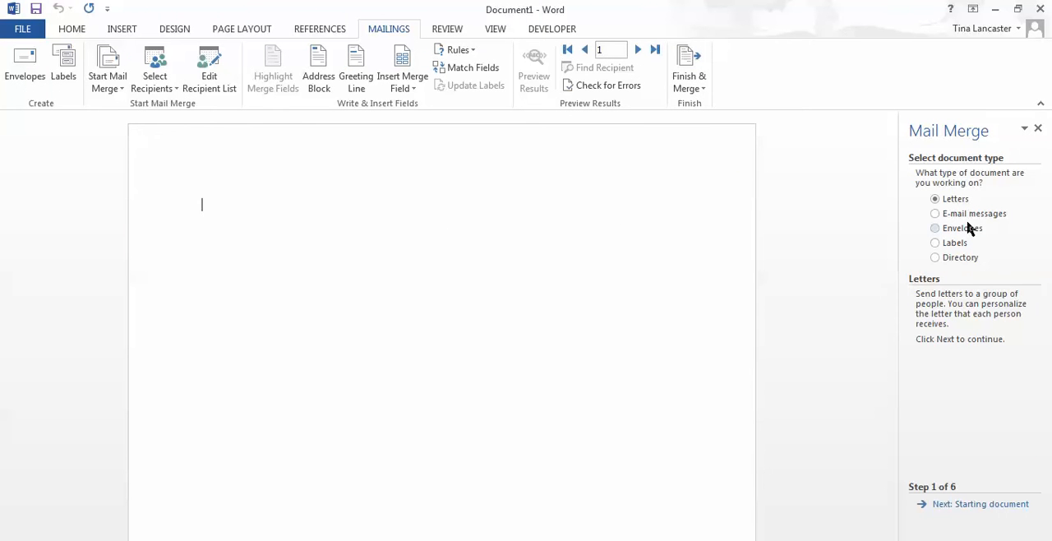
Step: Set up the merge as letters using the current document and the existing query recipient list, advancing to the letter-writing stage
{"action": "left_click", "coordinate": [969, 504]}
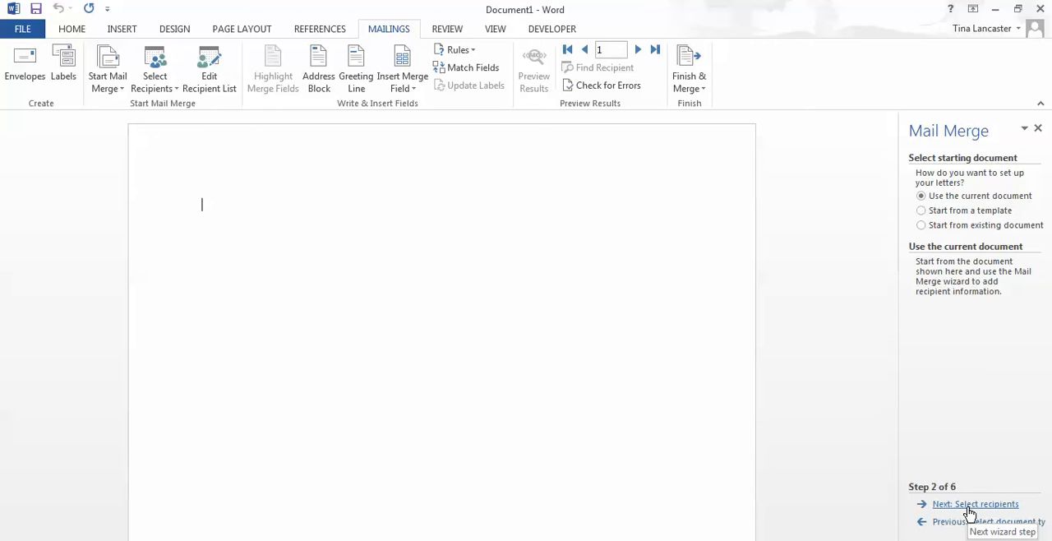
{"action": "left_click", "coordinate": [970, 507]}
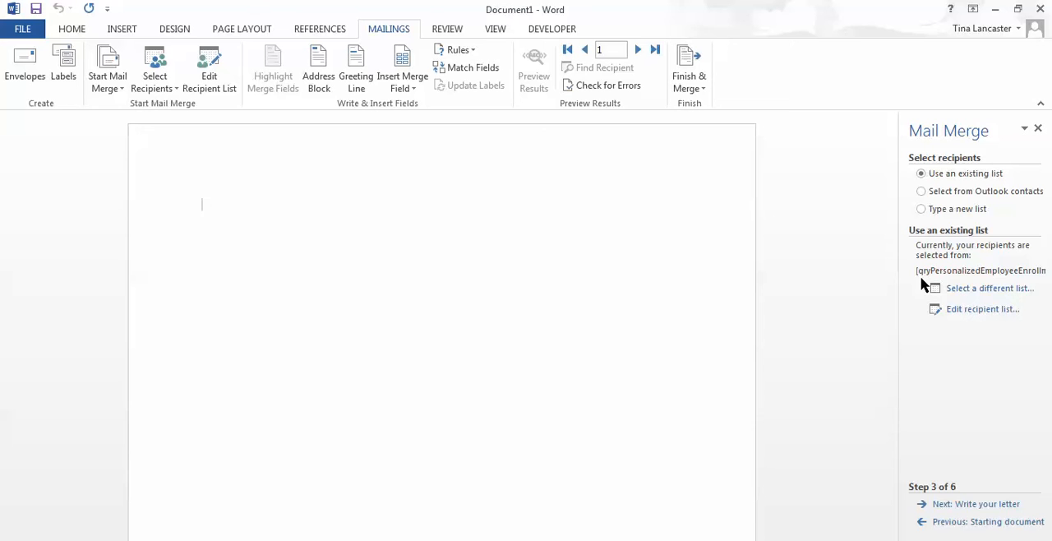
{"action": "left_click", "coordinate": [958, 505]}
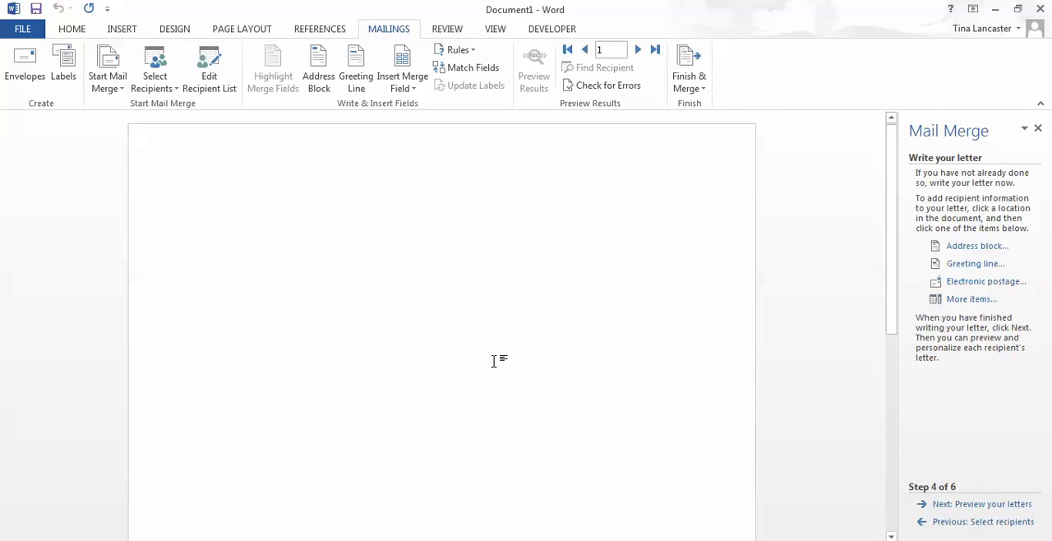
Step: Begin an address block and match First Name to EFirstName and Last Name to ELastName
{"action": "left_click", "coordinate": [967, 247]}
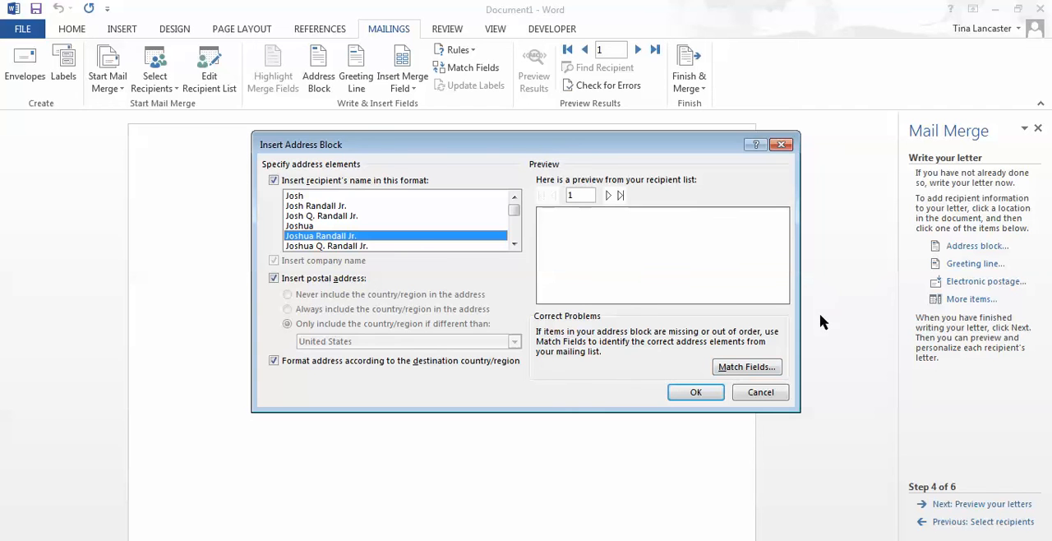
{"action": "left_click", "coordinate": [739, 372]}
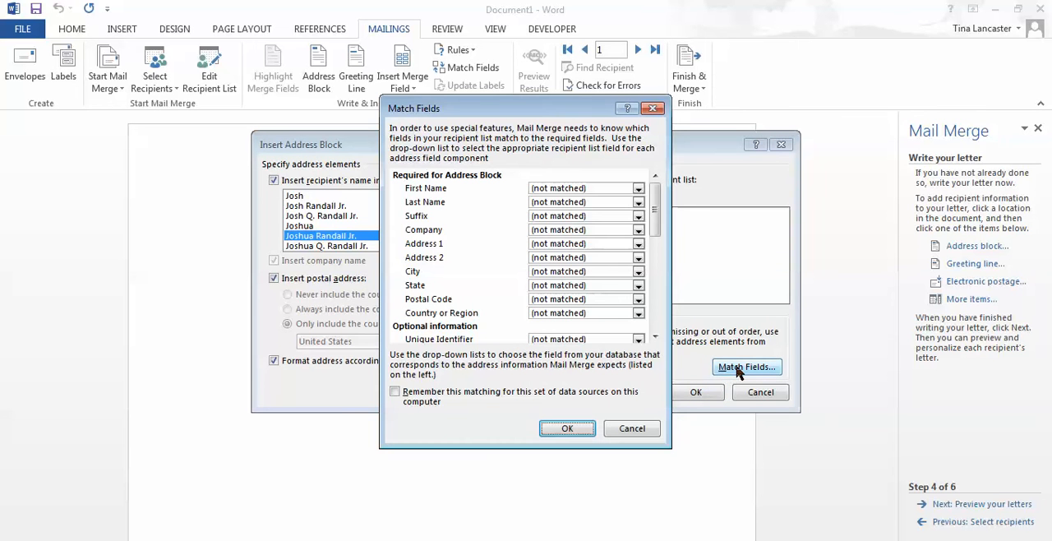
{"action": "left_click", "coordinate": [639, 189]}
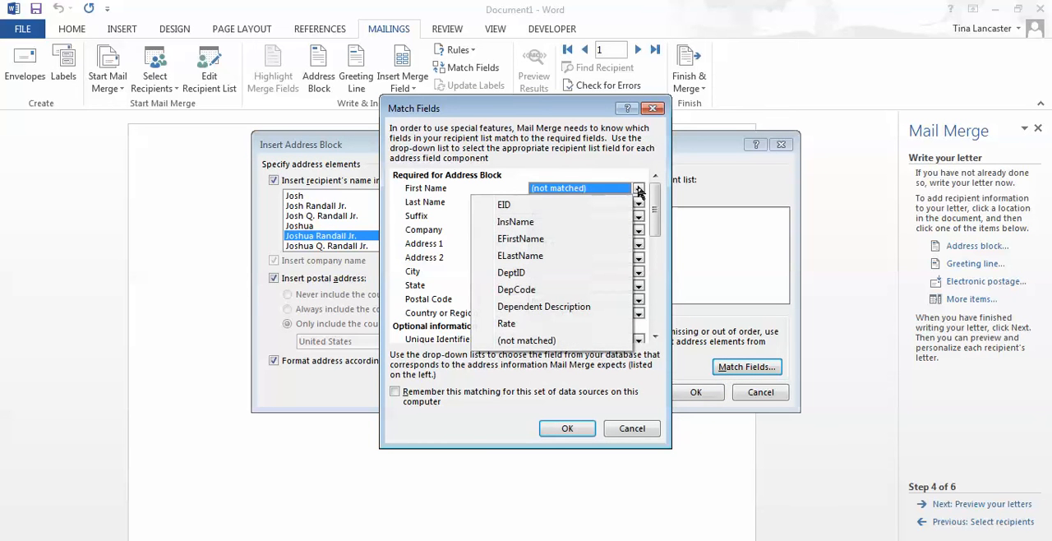
{"action": "left_click", "coordinate": [563, 238]}
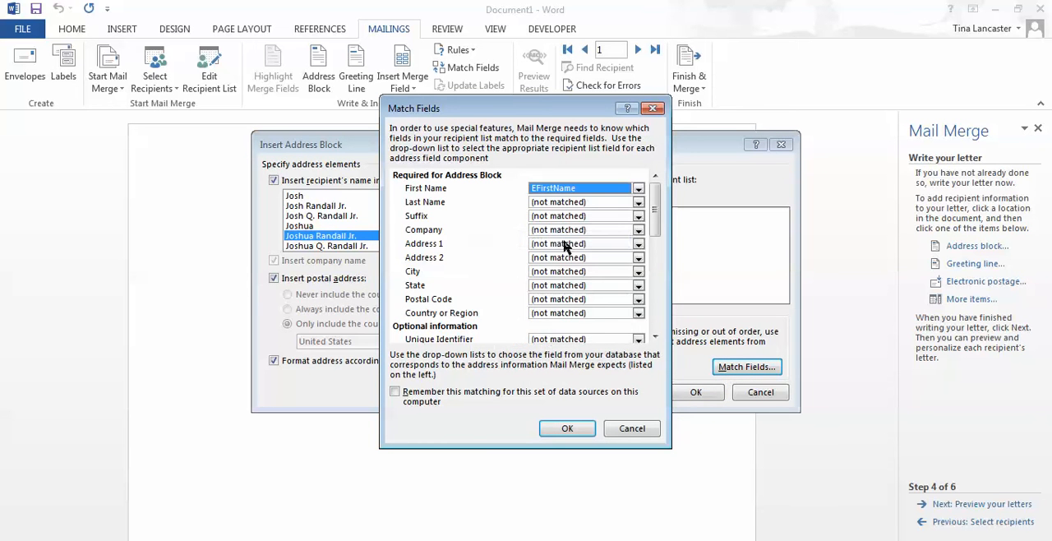
{"action": "left_click", "coordinate": [639, 203]}
{"action": "left_click", "coordinate": [573, 272]}
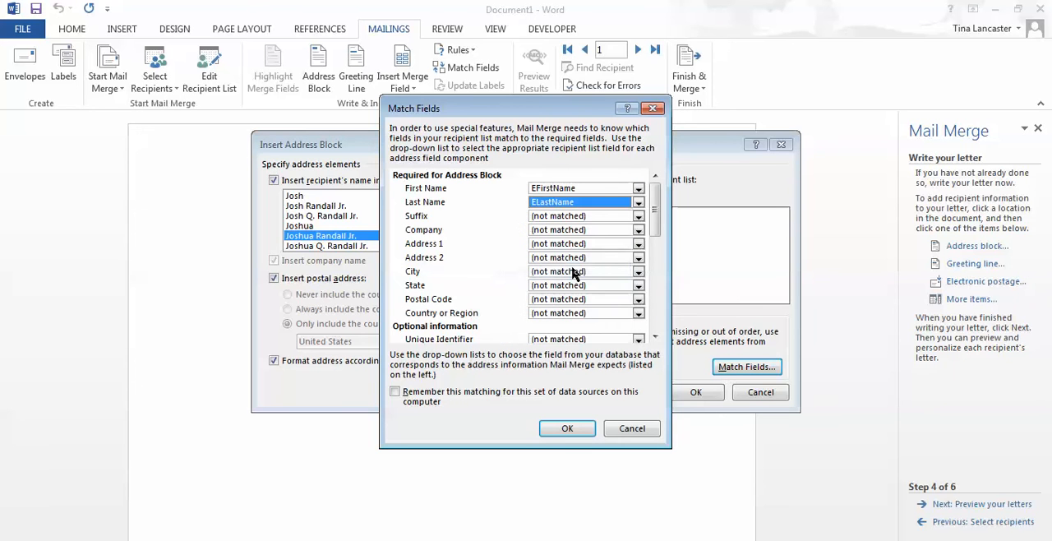
Step: Review the remaining address and optional fields to see whether any others need matching to the query's fields
{"action": "left_click", "coordinate": [639, 244]}
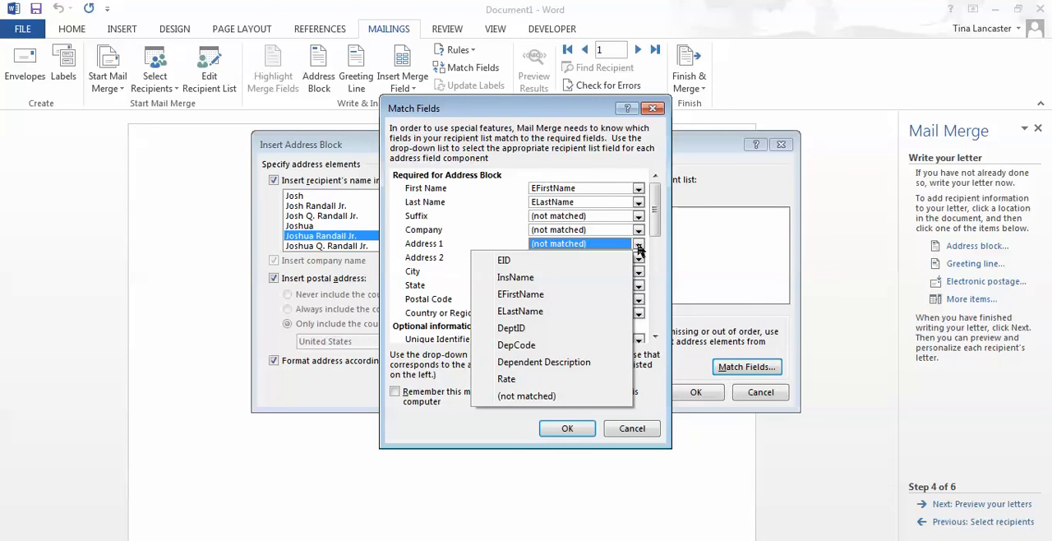
{"action": "left_click", "coordinate": [639, 248]}
{"action": "left_click", "coordinate": [657, 256]}
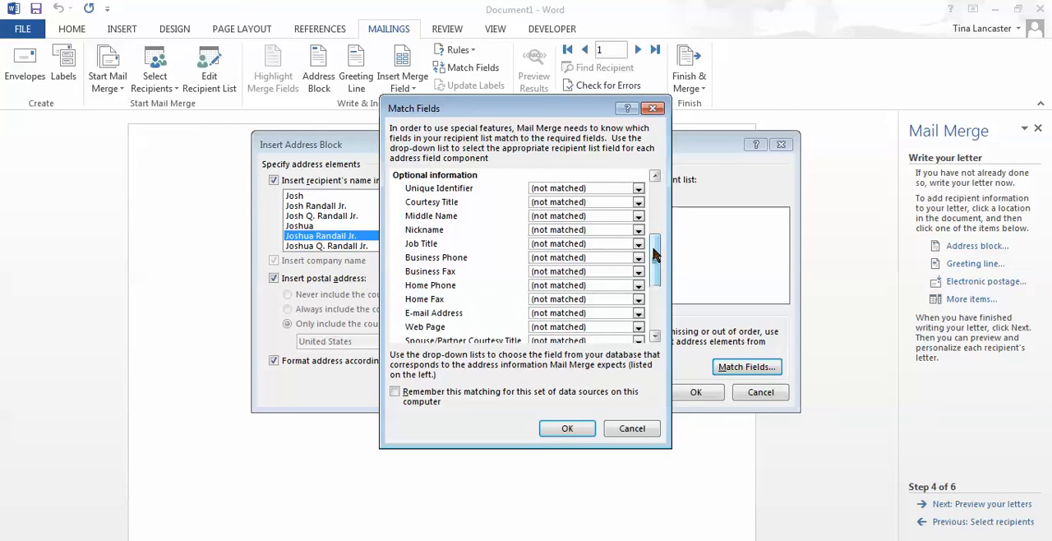
{"action": "left_click_drag", "start_coordinate": [654, 248], "coordinate": [653, 193]}
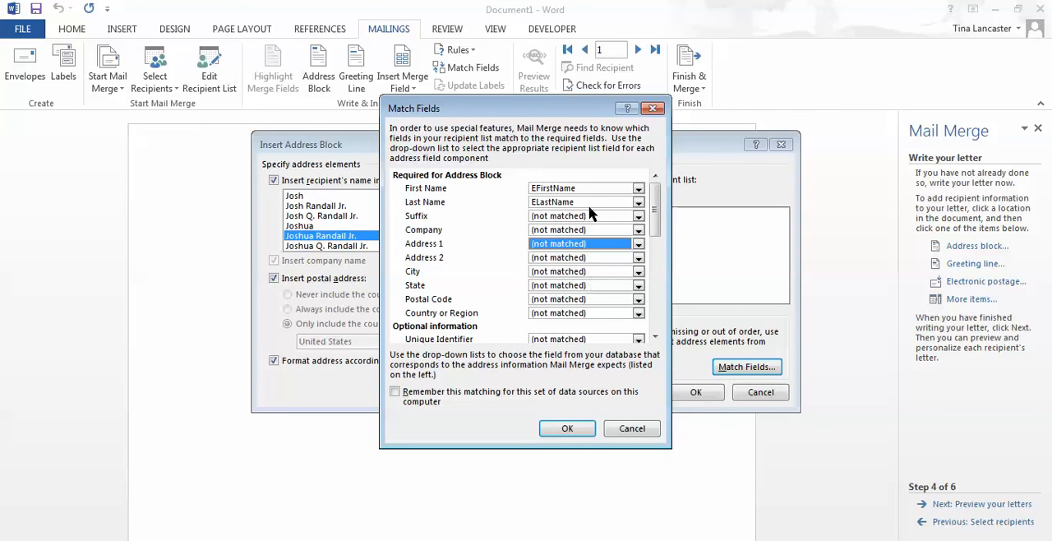
{"action": "left_click", "coordinate": [656, 337]}
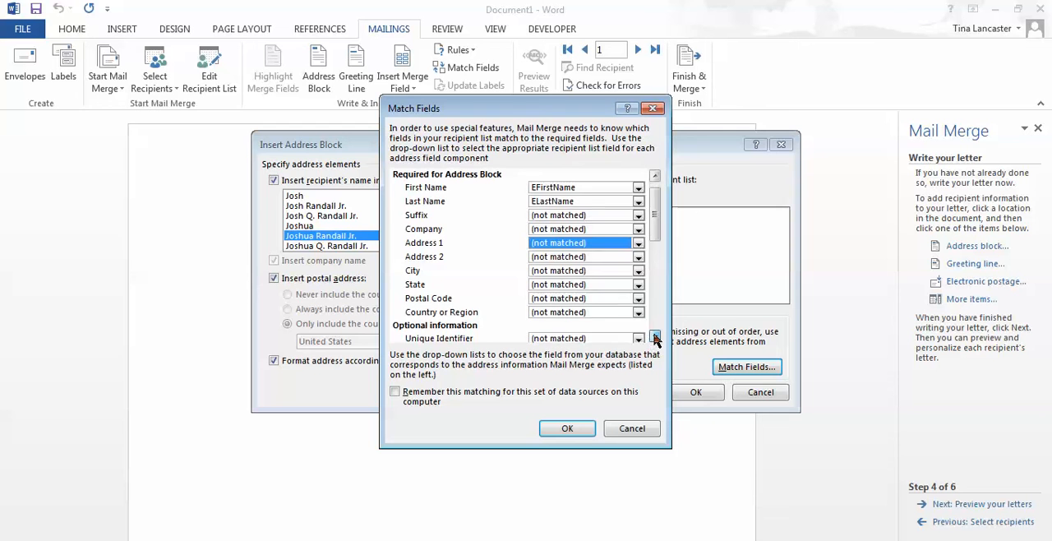
{"action": "left_click", "coordinate": [656, 337]}
{"action": "left_click", "coordinate": [655, 337]}
{"action": "left_click", "coordinate": [655, 337]}
{"action": "left_click", "coordinate": [655, 337]}
{"action": "left_click", "coordinate": [656, 337]}
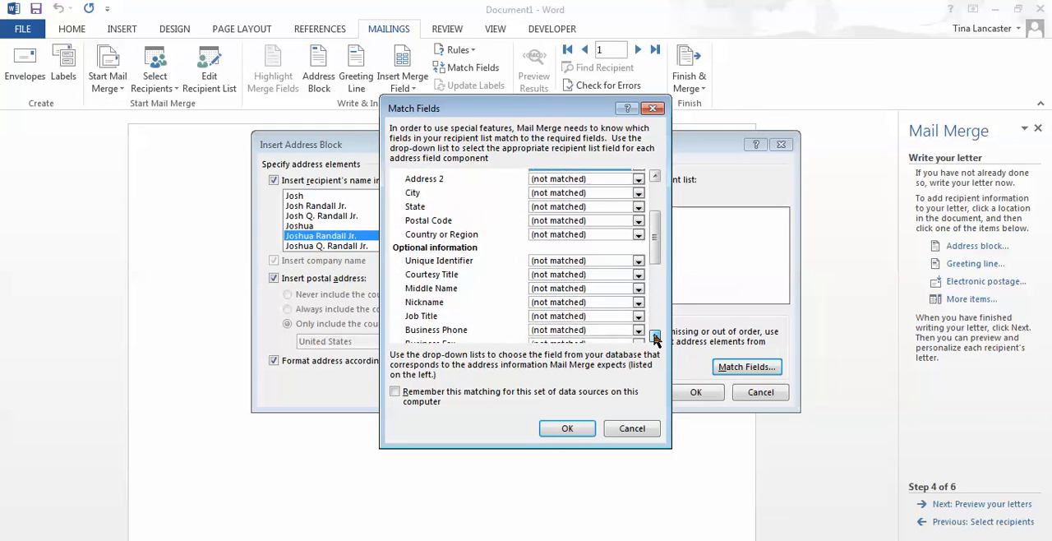
{"action": "left_click", "coordinate": [656, 337]}
{"action": "left_click", "coordinate": [655, 337]}
{"action": "left_click", "coordinate": [655, 337]}
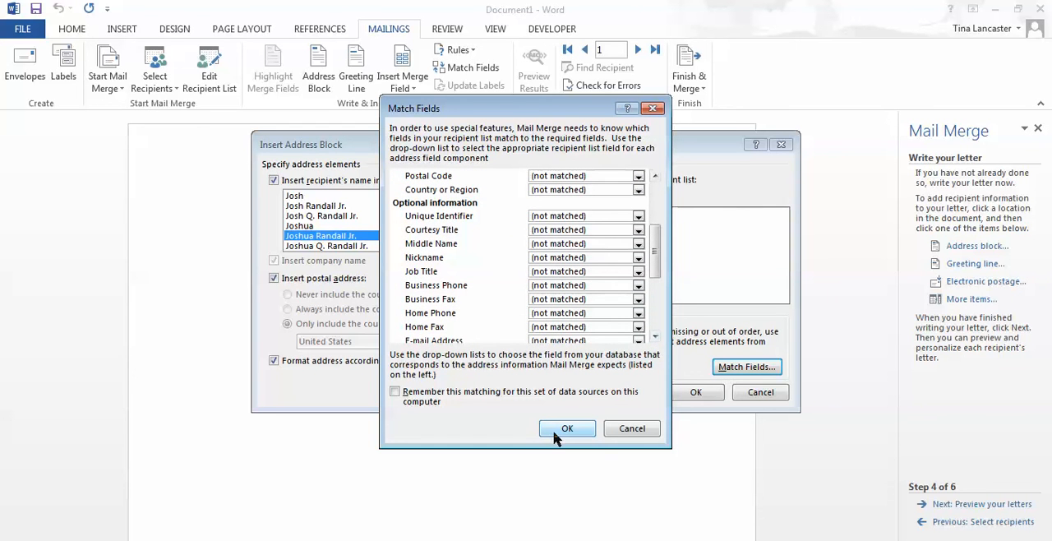
Step: Accept the field matching with remembering enabled for these data sources, then preview several recipients and insert the address block
{"action": "left_click", "coordinate": [395, 393]}
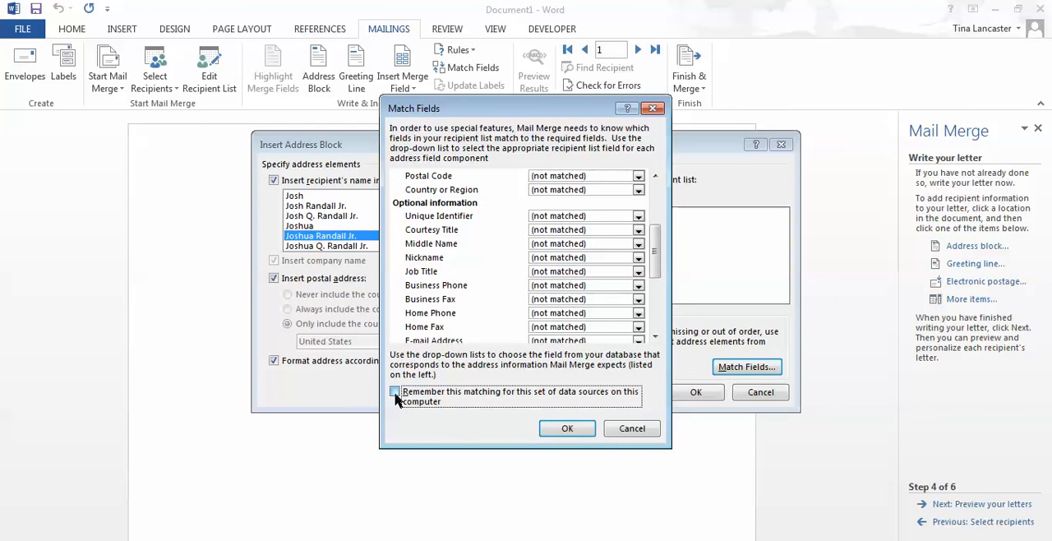
{"action": "left_click", "coordinate": [566, 428]}
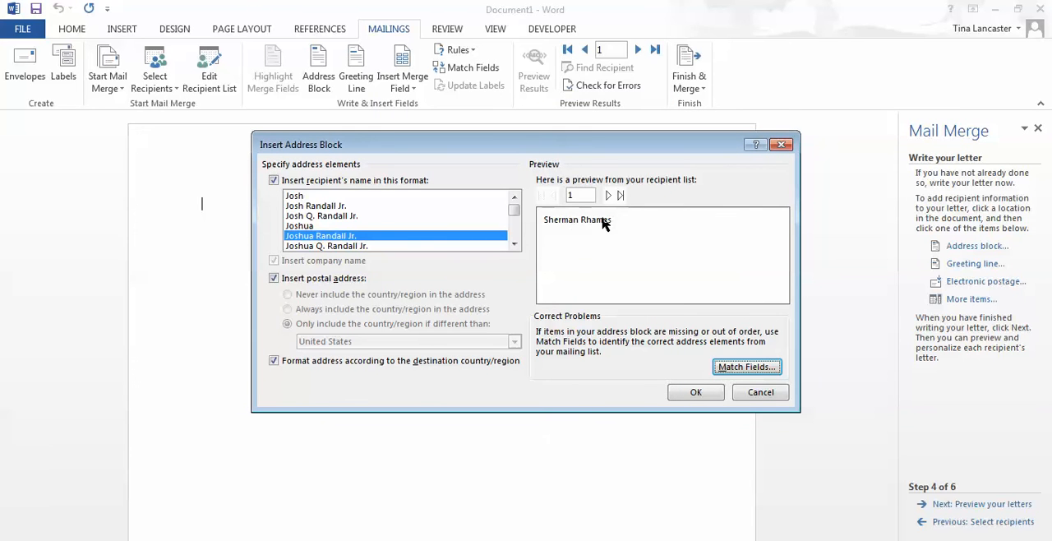
{"action": "left_click", "coordinate": [608, 195]}
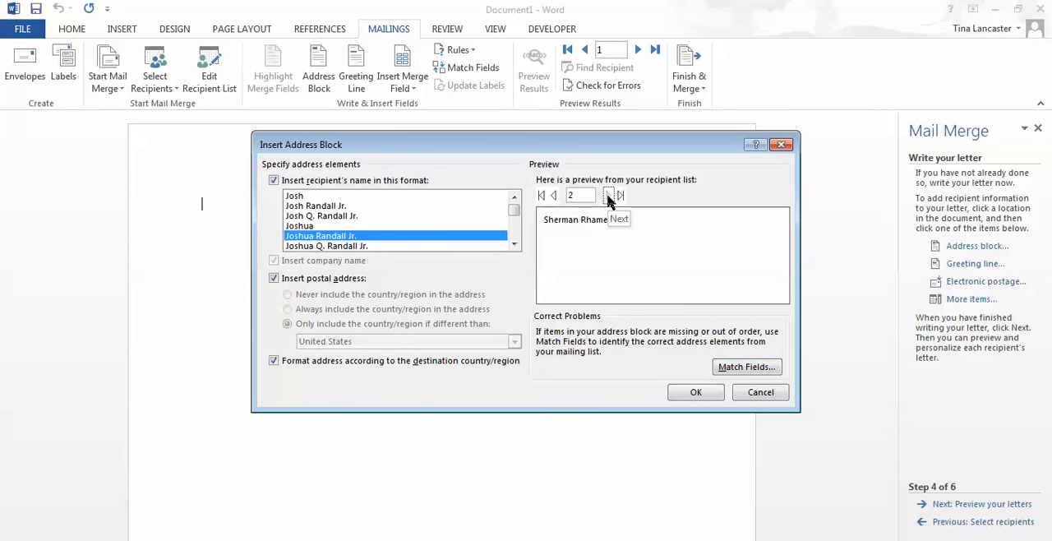
{"action": "left_click", "coordinate": [609, 195]}
{"action": "left_click", "coordinate": [608, 195]}
{"action": "left_click", "coordinate": [608, 195]}
{"action": "left_click", "coordinate": [608, 195]}
{"action": "left_click", "coordinate": [683, 392]}
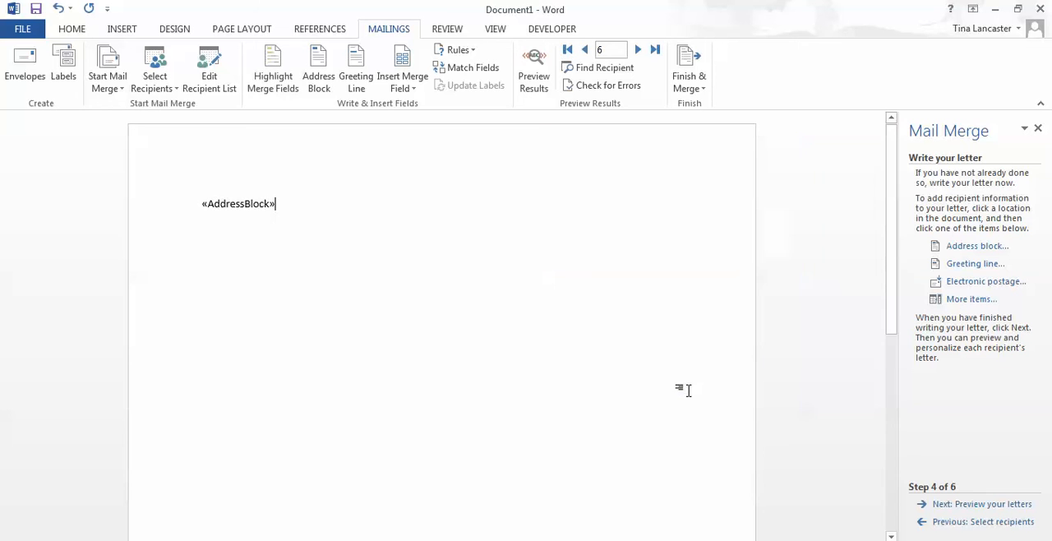
Step: Insert a greeting line below the address block, using "Dear", the first and last name format and a comma
{"action": "key", "text": "Return"}
{"action": "left_click", "coordinate": [974, 263]}
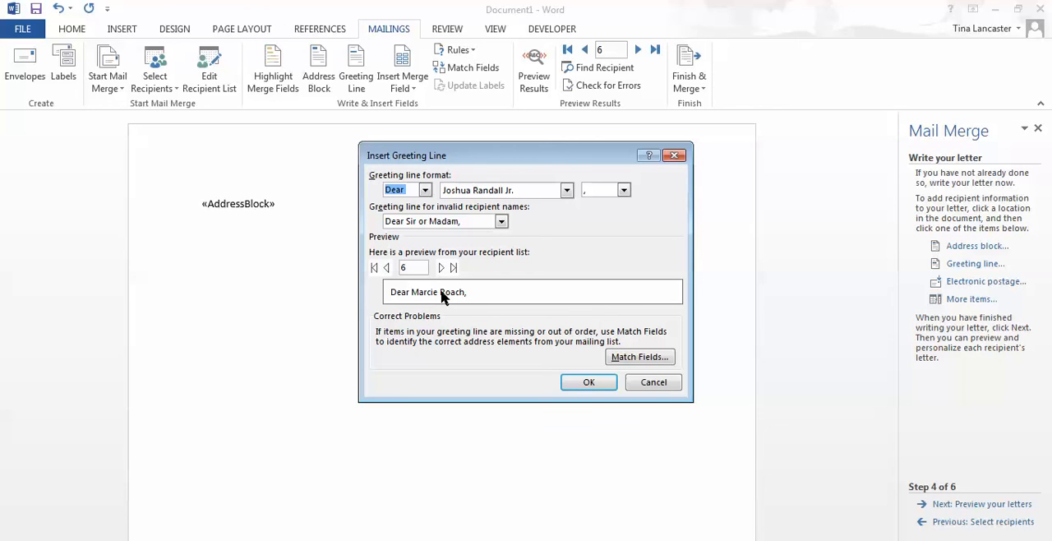
{"action": "left_click", "coordinate": [589, 382]}
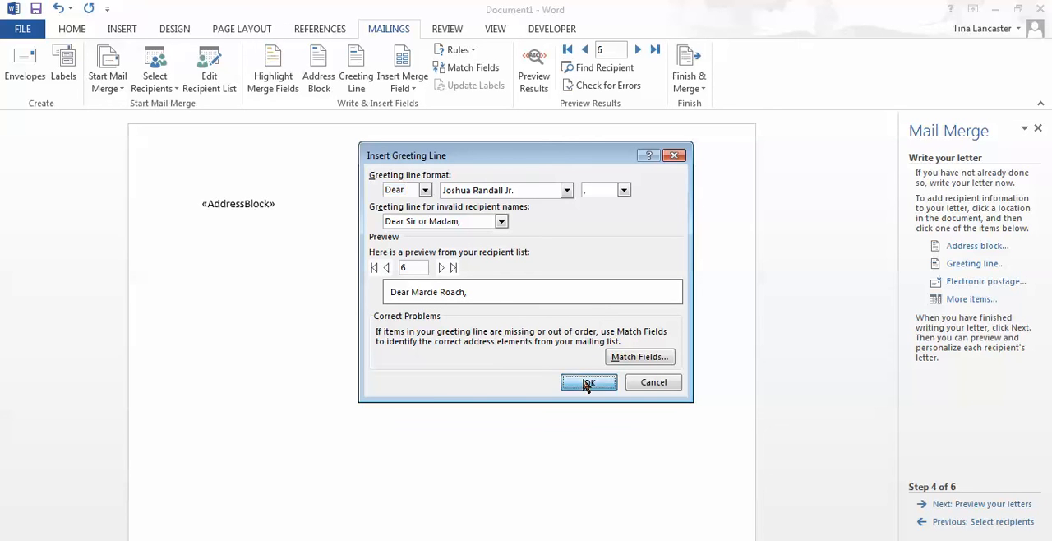
{"action": "key", "text": "Return"}
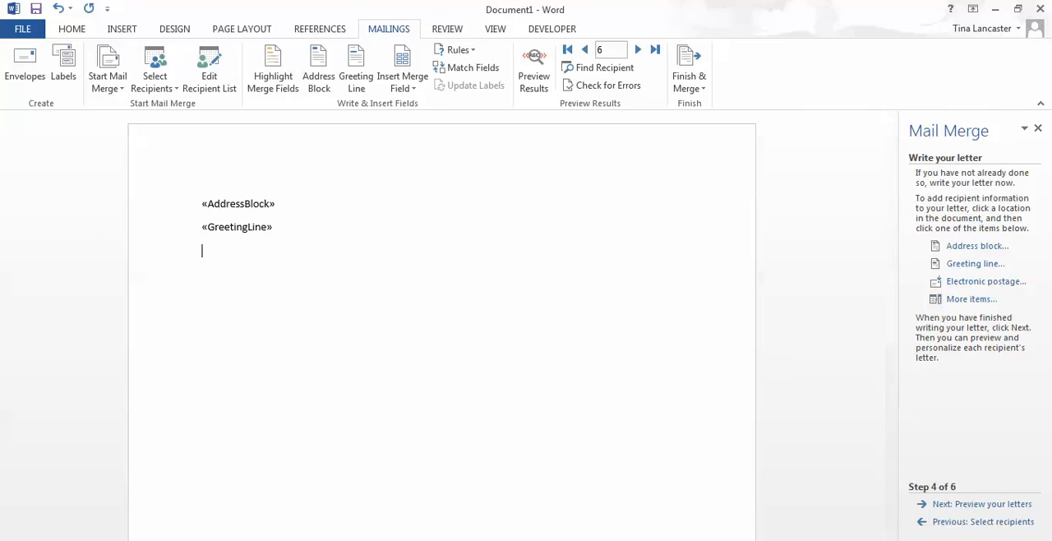
Step: Write the body "This letter is to inform you that insurance enrollment is now upon us. Your current insurance is shown below:" followed by a blank line
{"action": "type", "text": "This letter is to inf"}
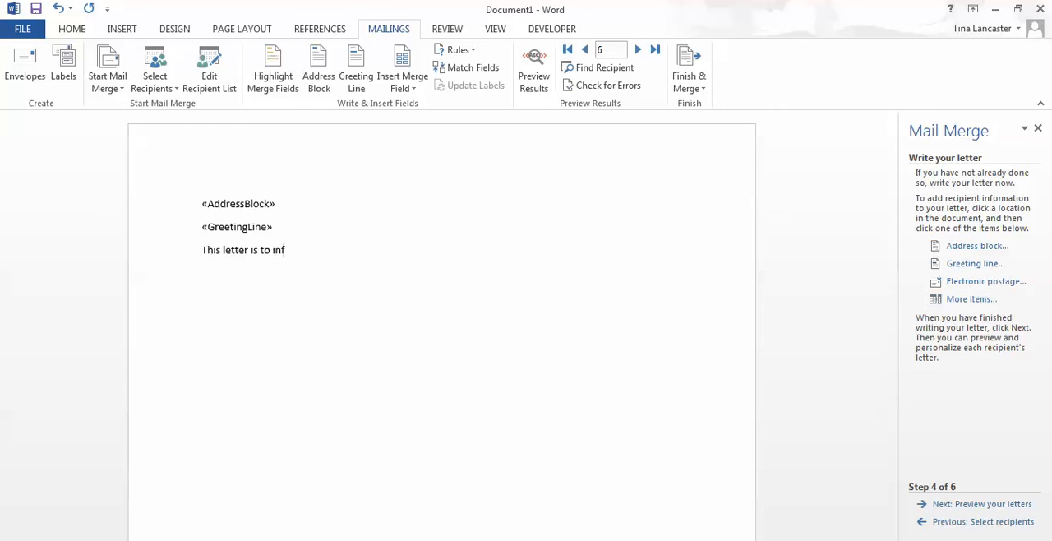
{"action": "type", "text": "orm you that insuranc"}
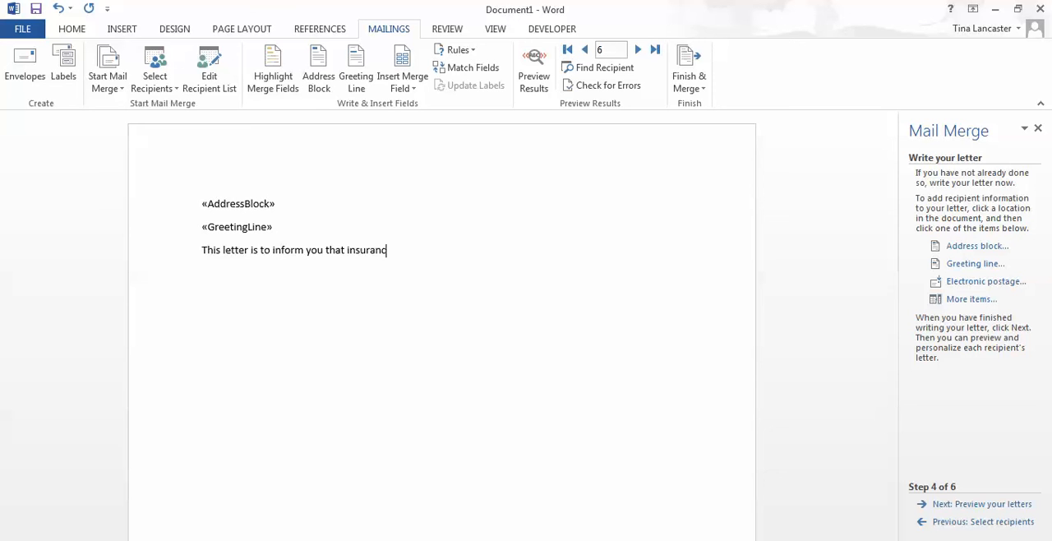
{"action": "type", "text": "e enrollment is now upon u"}
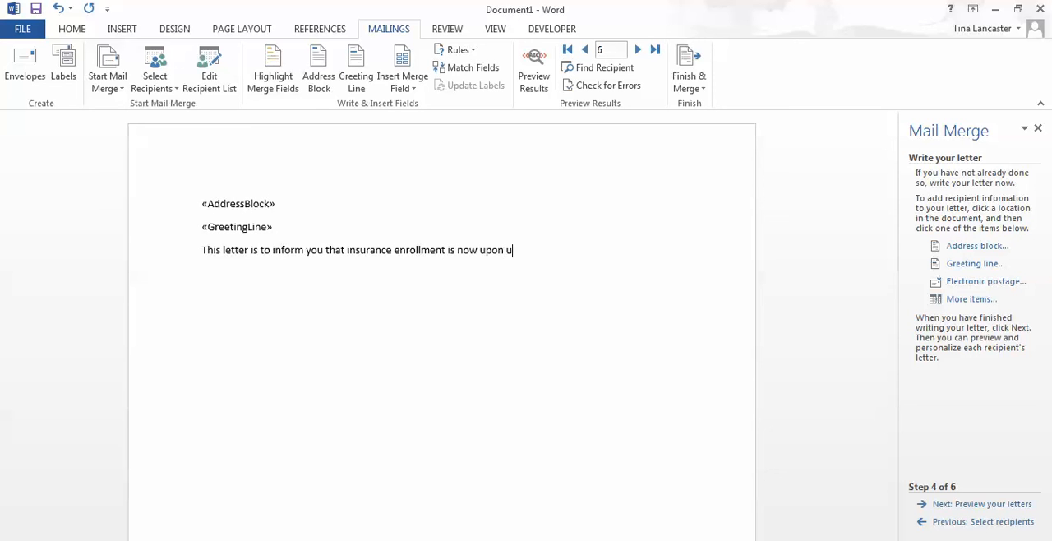
{"action": "type", "text": "s.  Your current insurance is sh"}
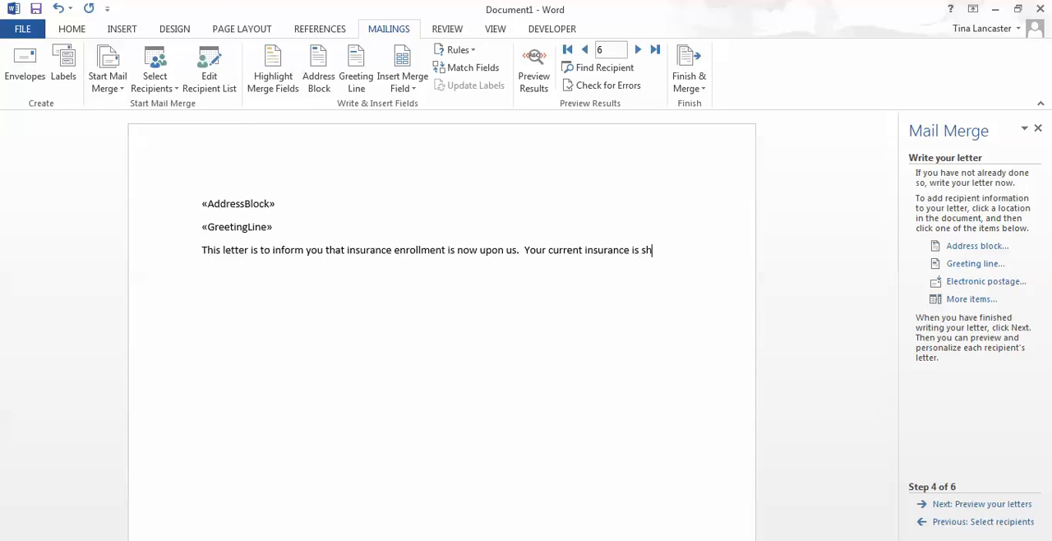
{"action": "type", "text": "own below:"}
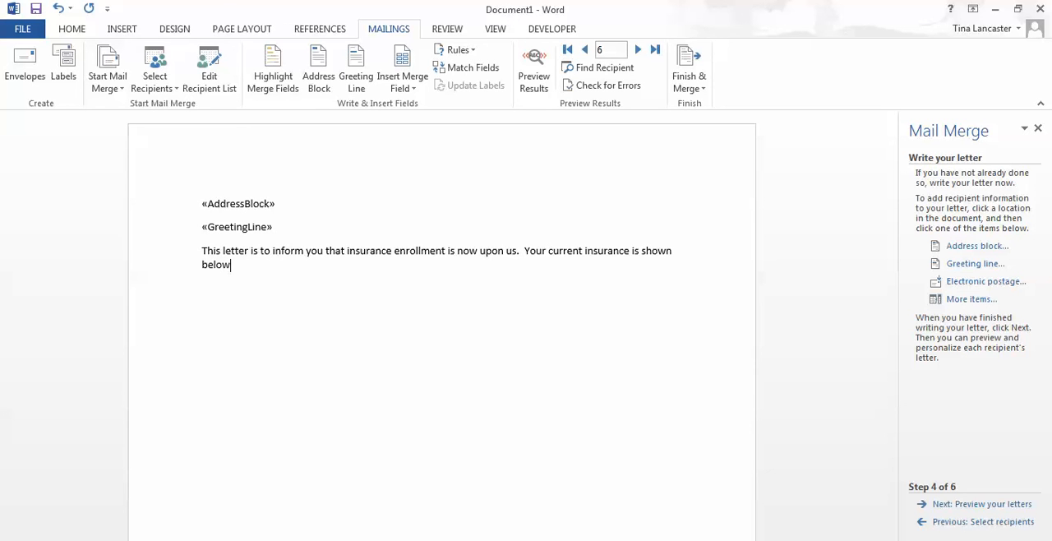
{"action": "key", "text": "Return"}
{"action": "key", "text": "Return"}
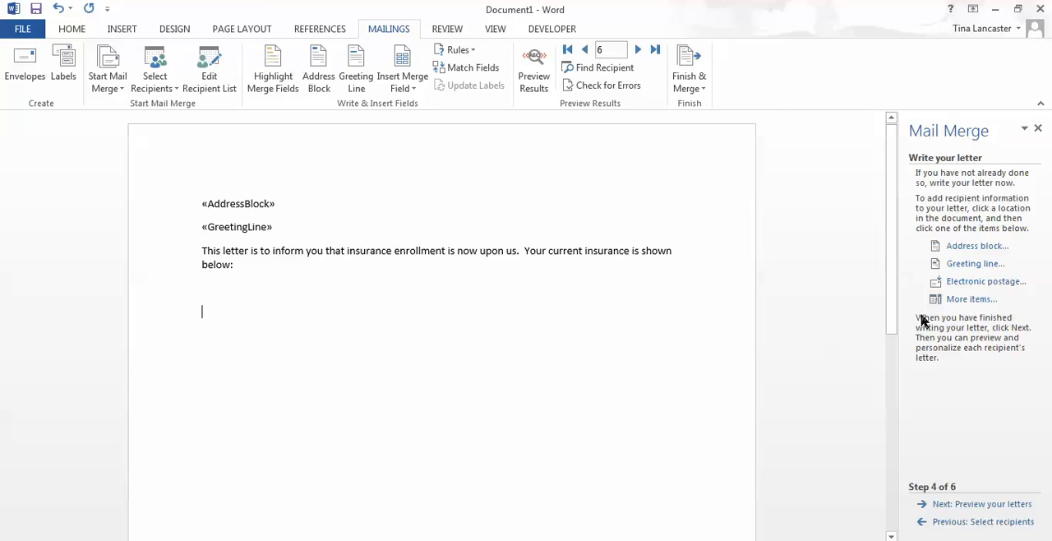
Step: Insert the InsName database field on the line below the letter's body paragraph
{"action": "left_click", "coordinate": [969, 300]}
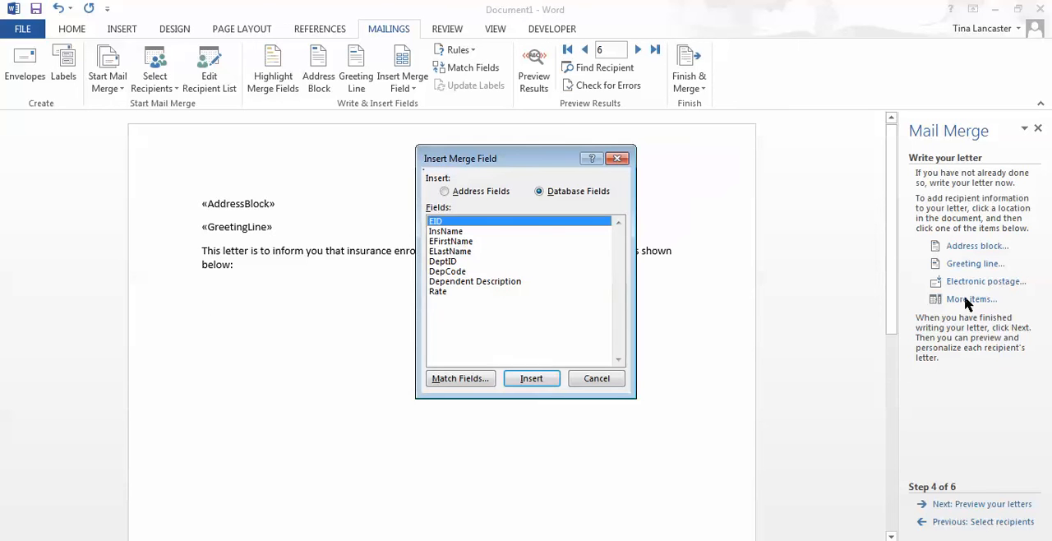
{"action": "left_click", "coordinate": [443, 233]}
{"action": "left_click", "coordinate": [532, 380]}
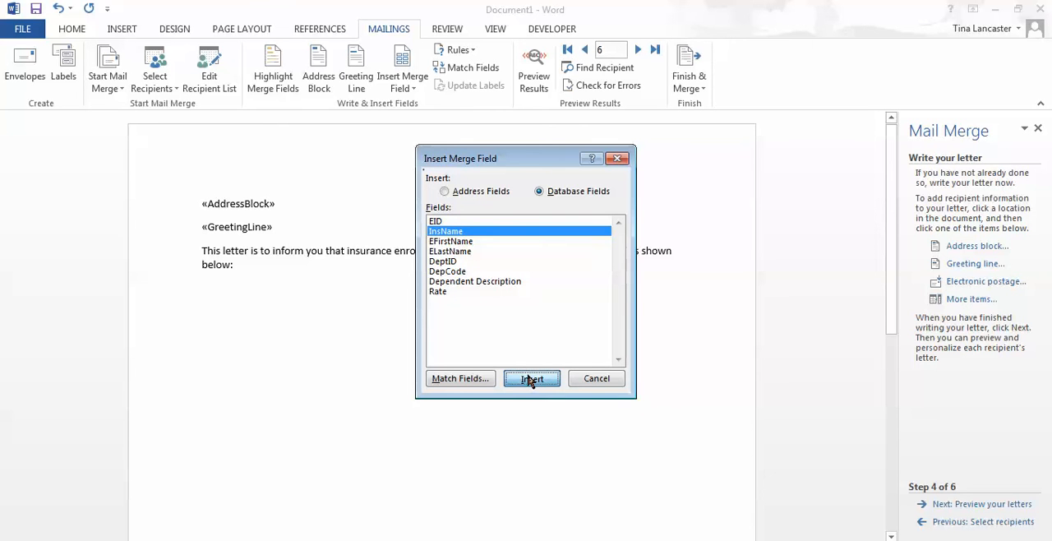
{"action": "left_click", "coordinate": [588, 380]}
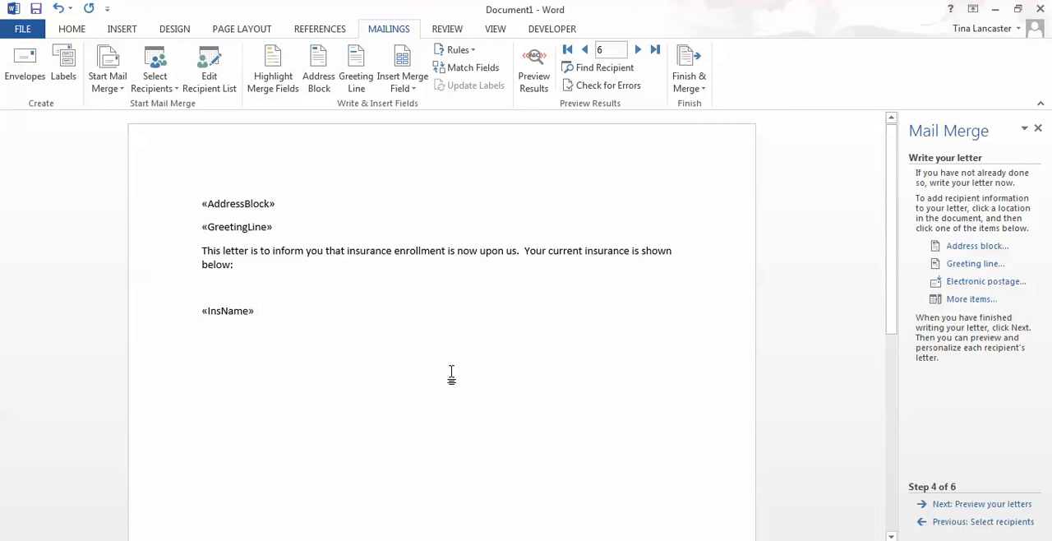
Step: Add the Dependent Description and Rate merge fields after InsName on the same line, separated by spaces
{"action": "left_click", "coordinate": [964, 300]}
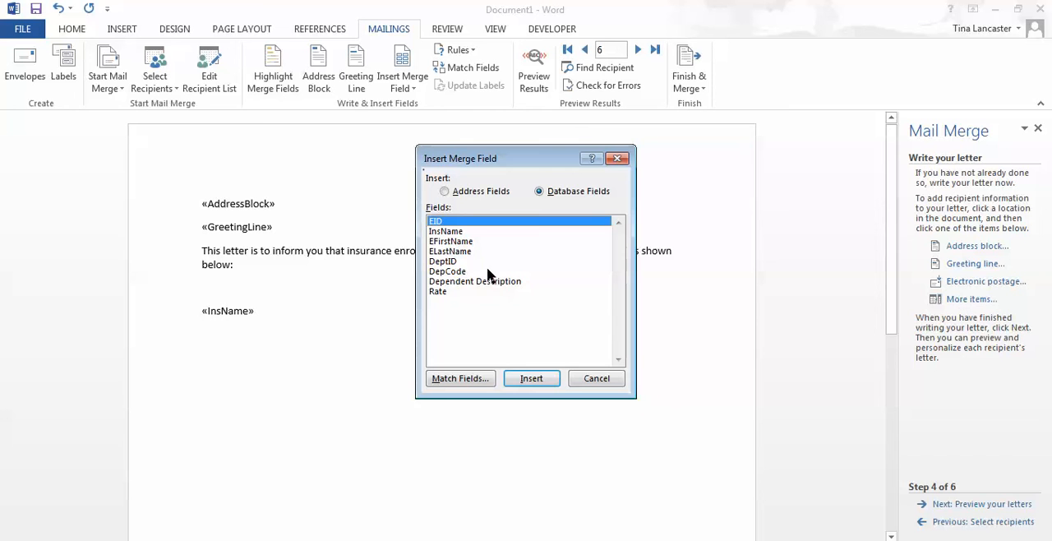
{"action": "left_click", "coordinate": [454, 282]}
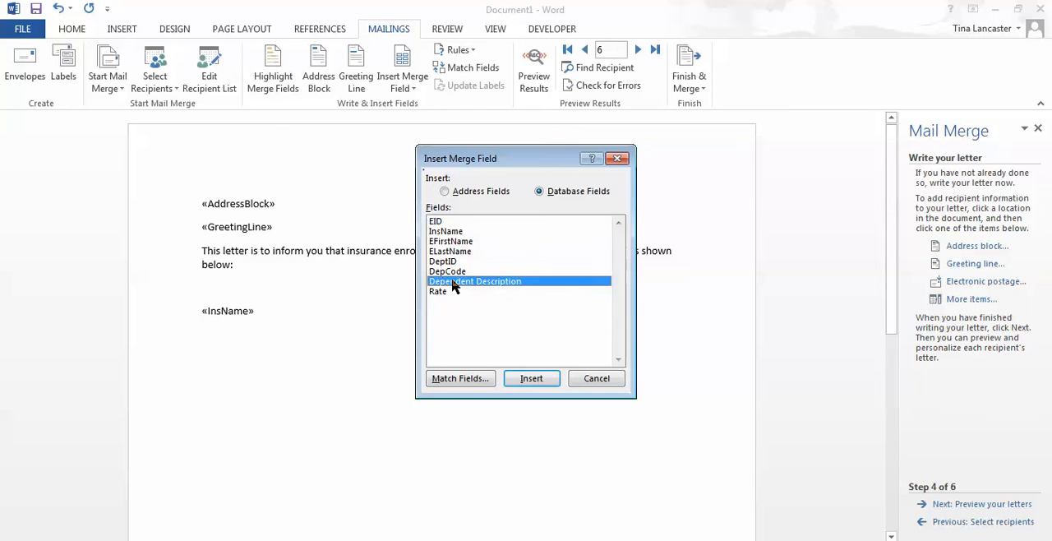
{"action": "left_click", "coordinate": [535, 378]}
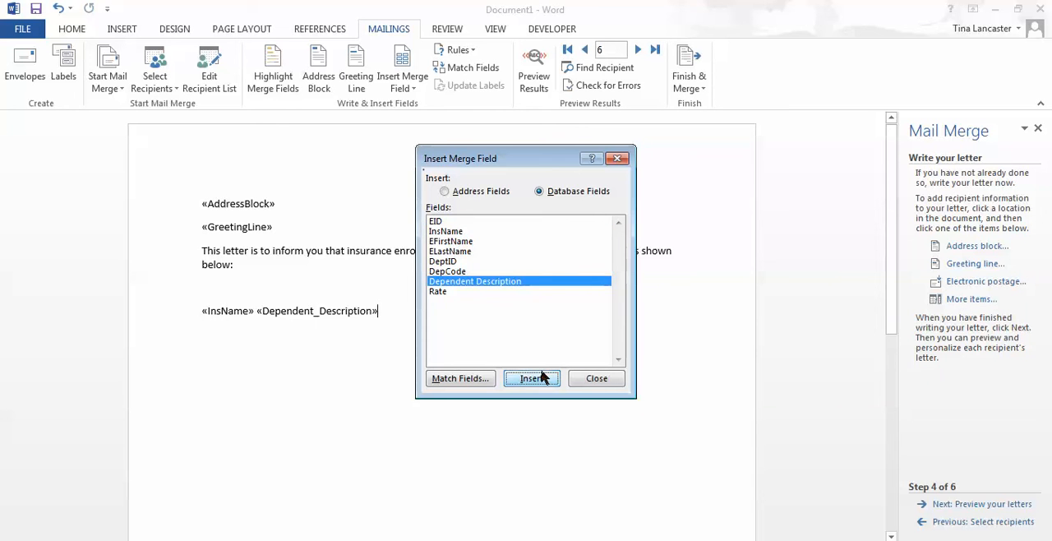
{"action": "left_click", "coordinate": [597, 378]}
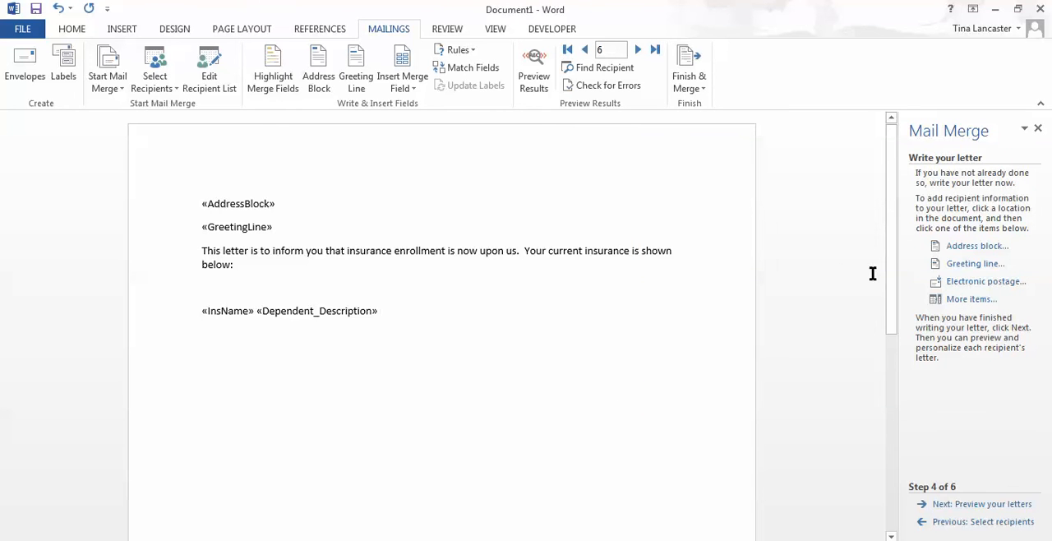
{"action": "left_click", "coordinate": [960, 300]}
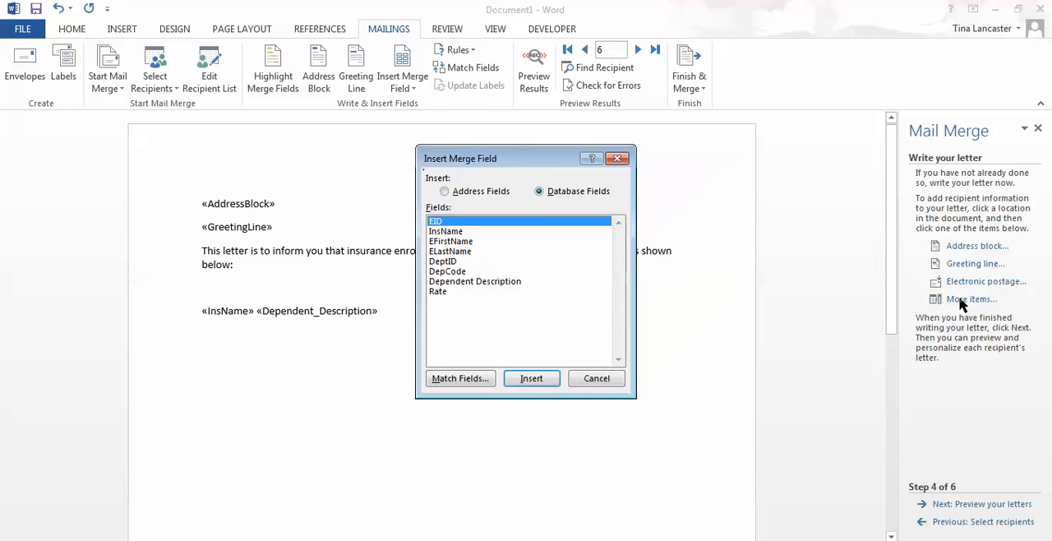
{"action": "left_click", "coordinate": [457, 291]}
{"action": "left_click", "coordinate": [540, 379]}
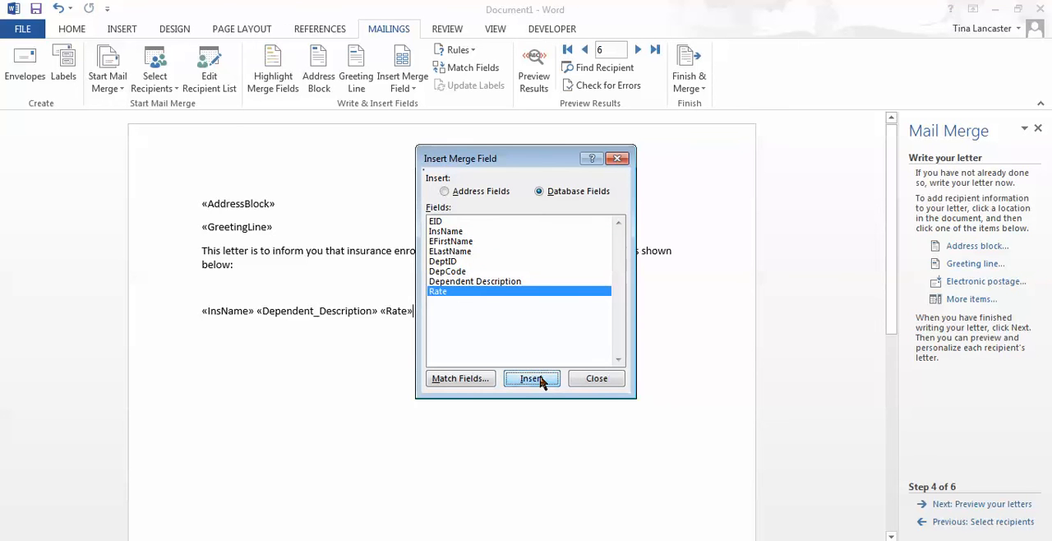
{"action": "left_click", "coordinate": [578, 376]}
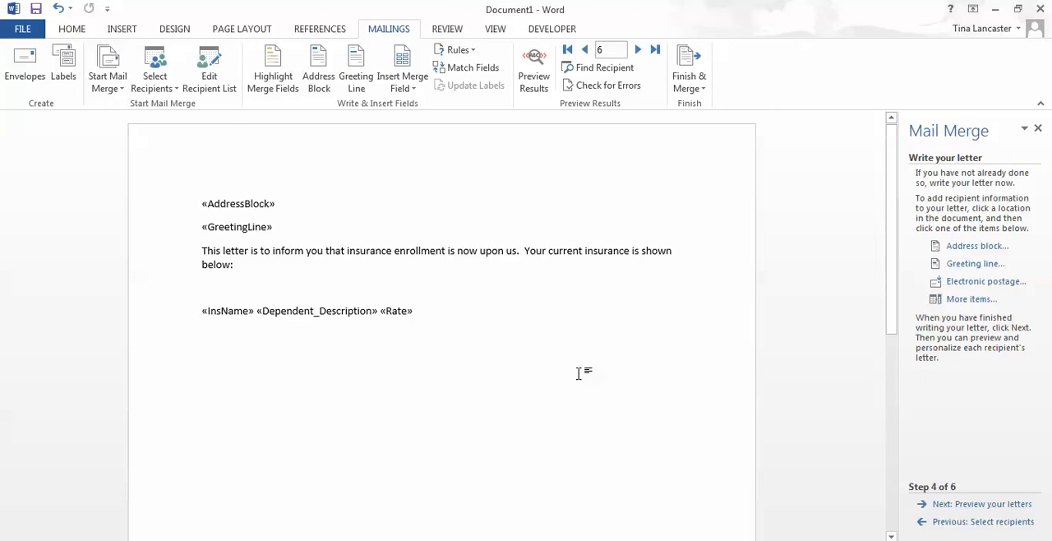
Step: Preview the merged letter for the current recipient and advance the mail merge to its completion stage
{"action": "left_click", "coordinate": [970, 506]}
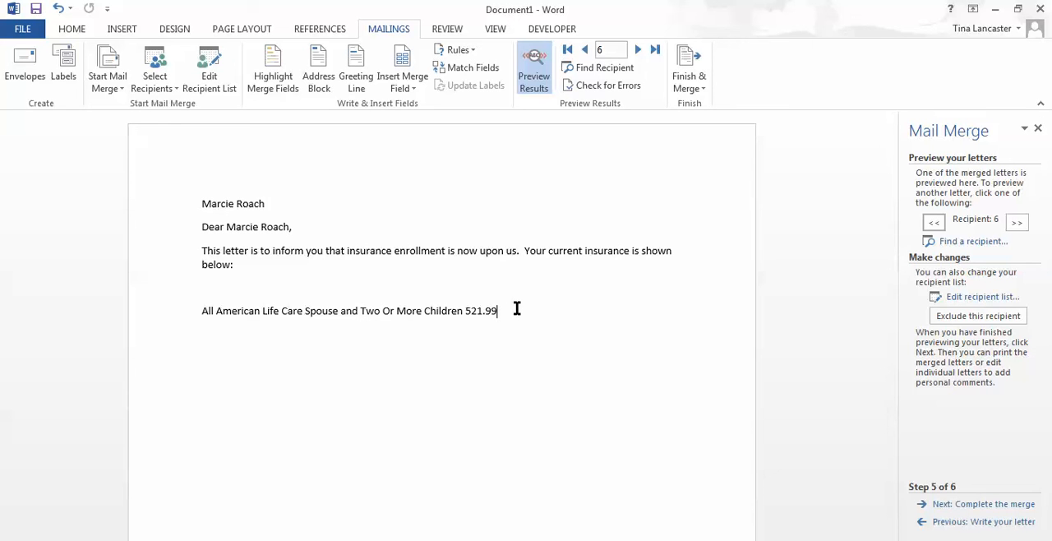
{"action": "left_click", "coordinate": [981, 503]}
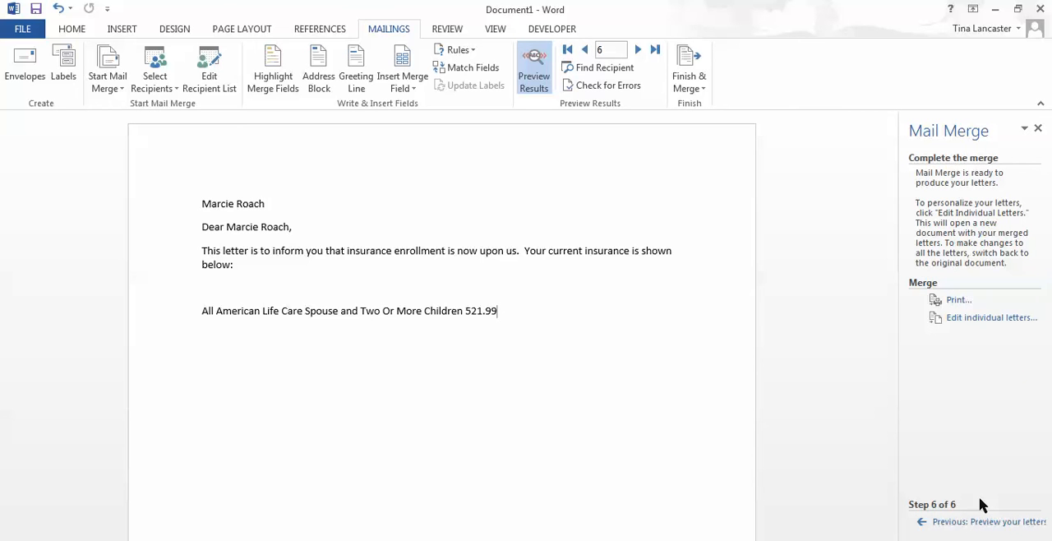